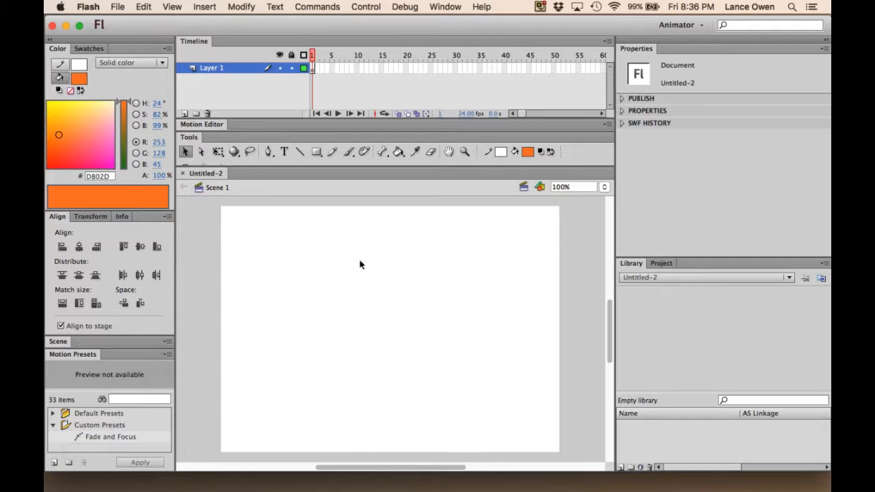
# - Save the document as Halloween_work.fla in the fl09lessons folder inside Flash Lessons on the Desktop
pyautogui.click(118, 6)
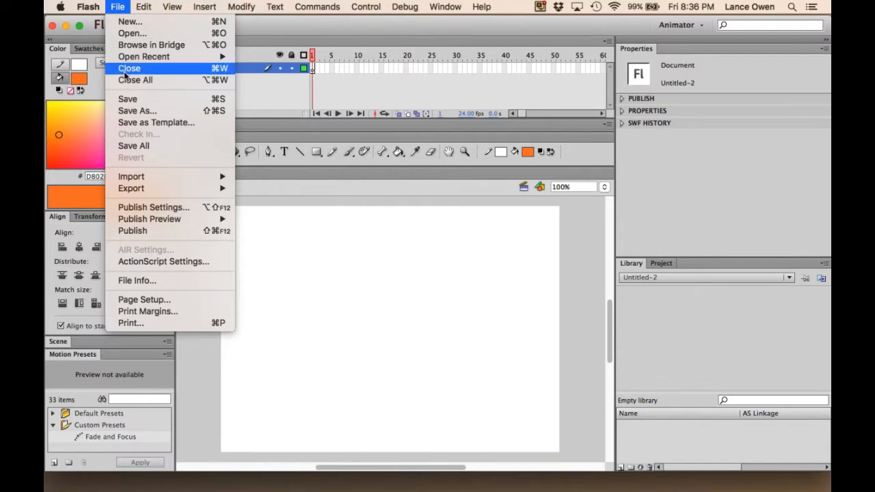
pyautogui.click(133, 111)
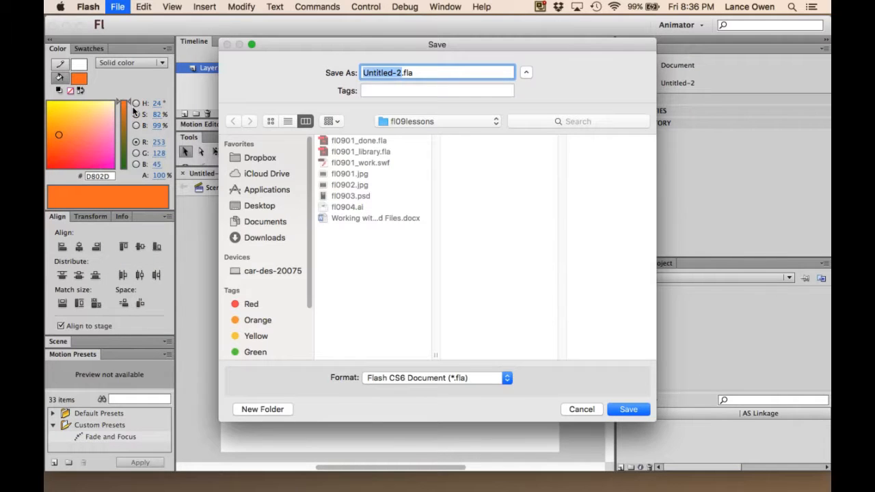
pyautogui.click(258, 206)
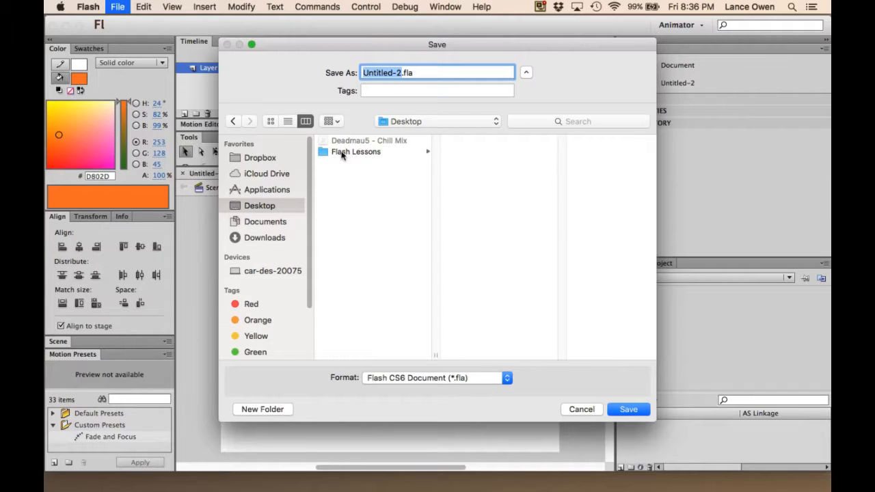
pyautogui.click(341, 152)
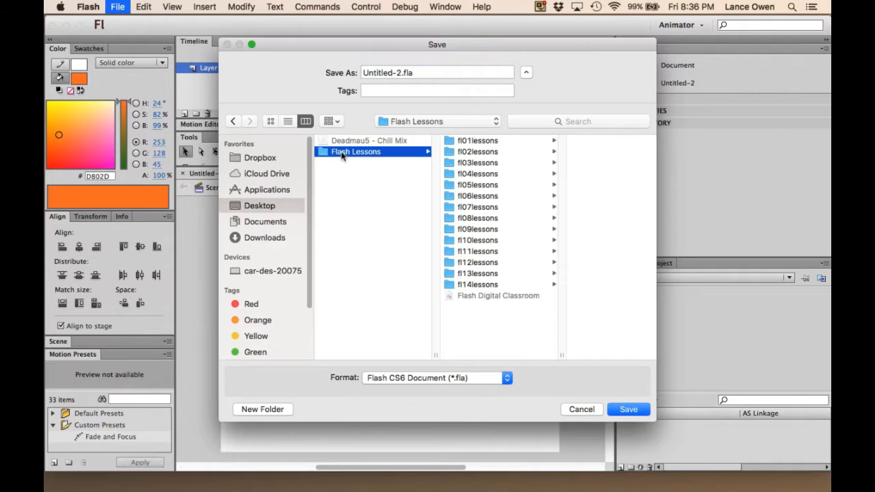
pyautogui.click(474, 229)
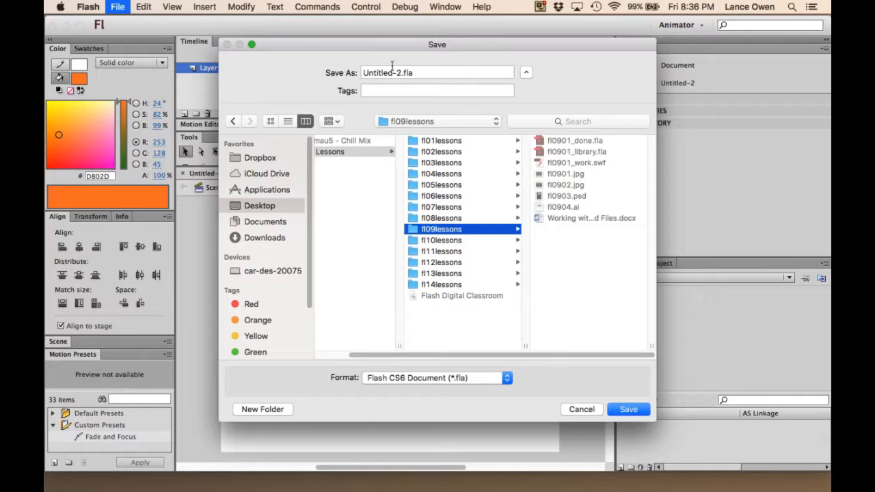
pyautogui.click(402, 72)
pyautogui.moveTo(402, 72); pyautogui.dragTo(359, 73)
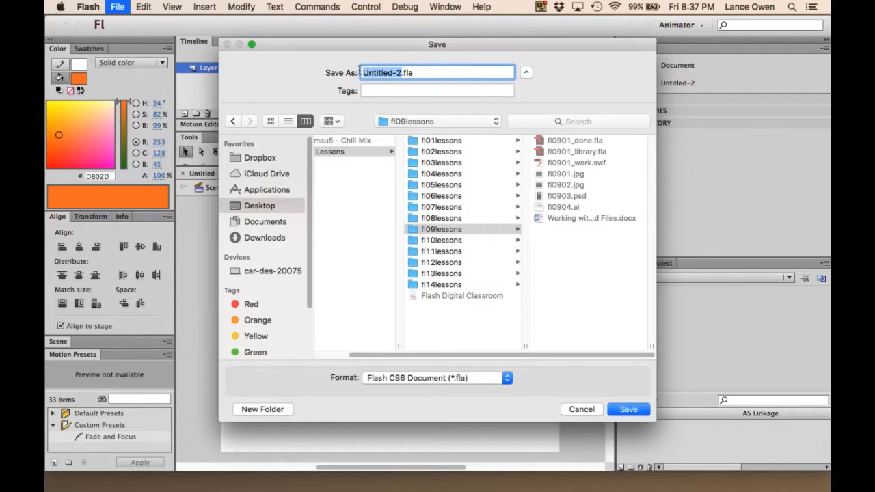
pyautogui.press('BackSpace')
pyautogui.write('Halloween')
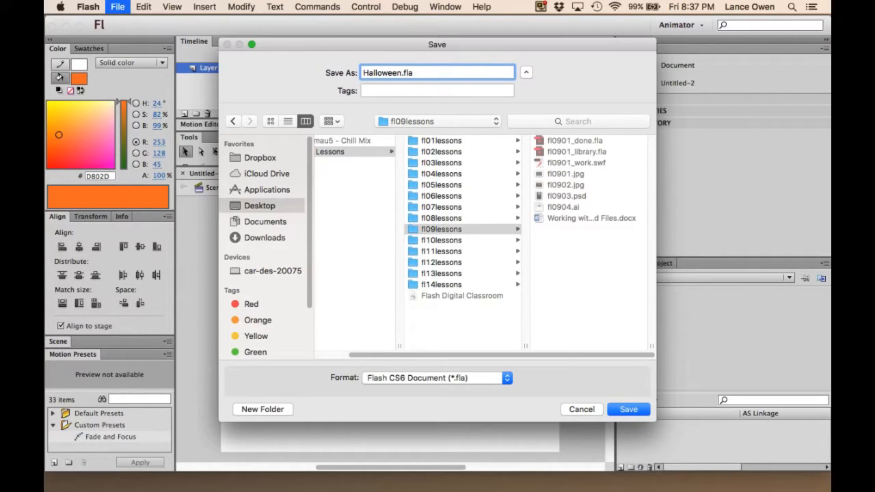
pyautogui.write('_work')
pyautogui.click(627, 409)
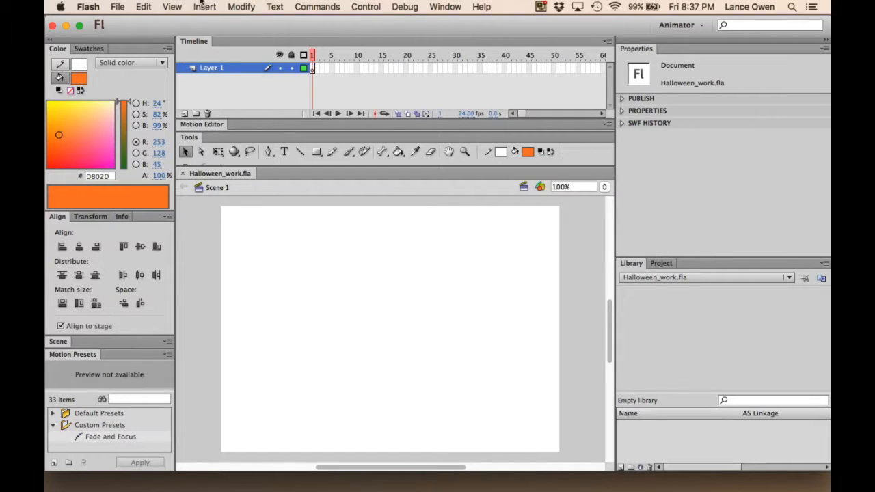
# - Import only fl0901.jpg to the stage, without the other images of its sequence
pyautogui.click(117, 7)
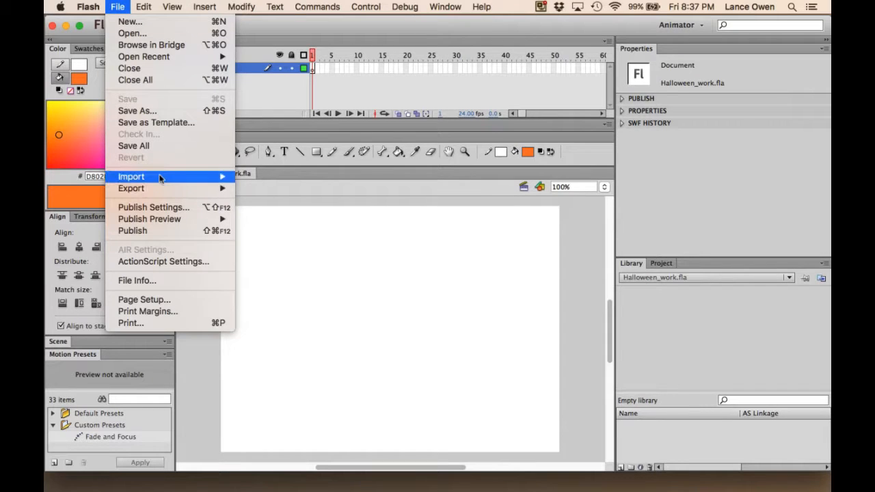
pyautogui.moveTo(161, 177)
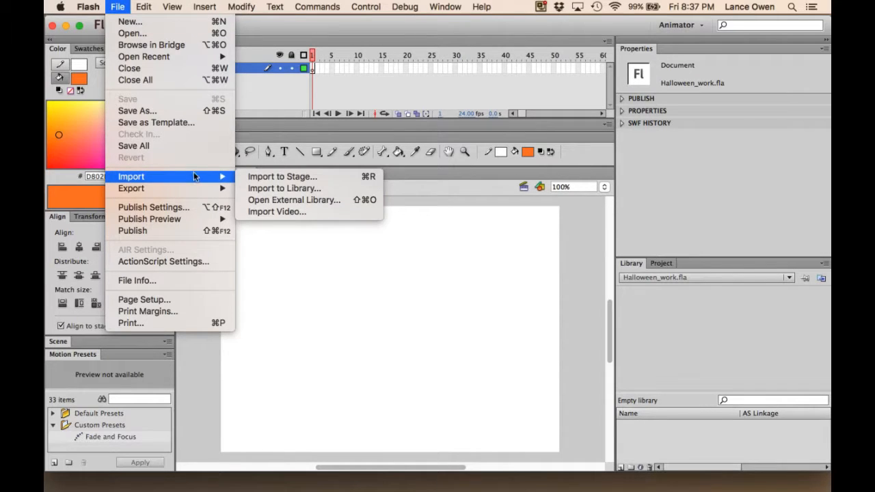
pyautogui.click(290, 177)
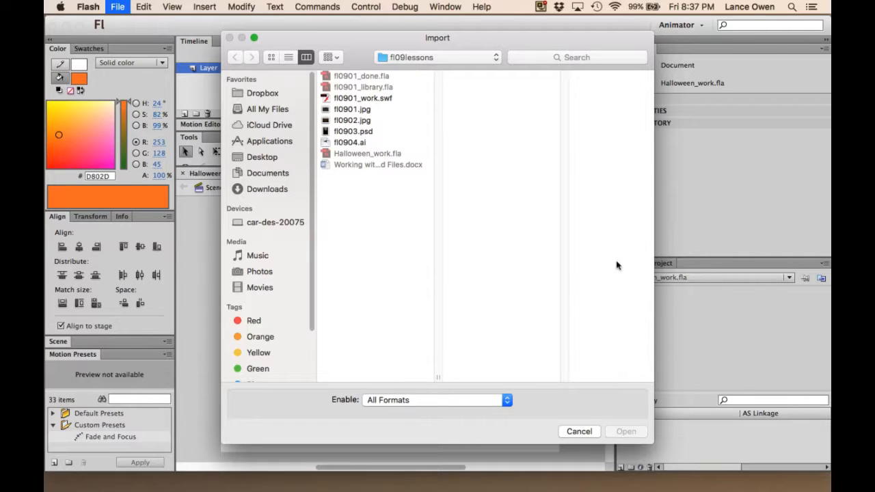
pyautogui.click(345, 109)
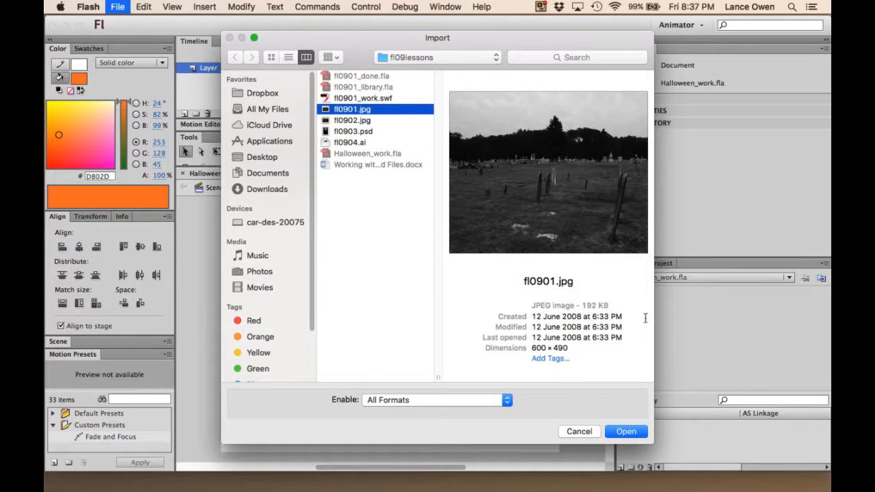
pyautogui.click(621, 431)
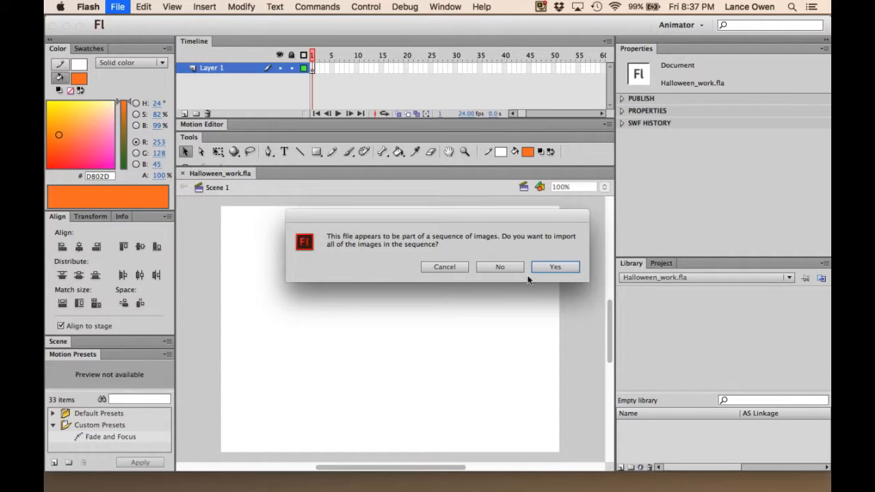
pyautogui.click(493, 267)
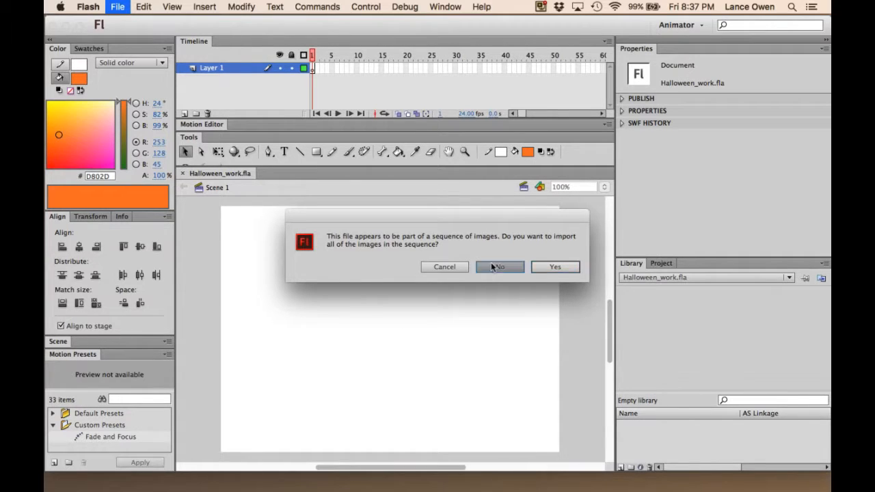
# - Set the document dimensions to 600 px wide by 490 px high and switch off the 3D perspective angle adjustment
pyautogui.scroll(-1, 422, 335)
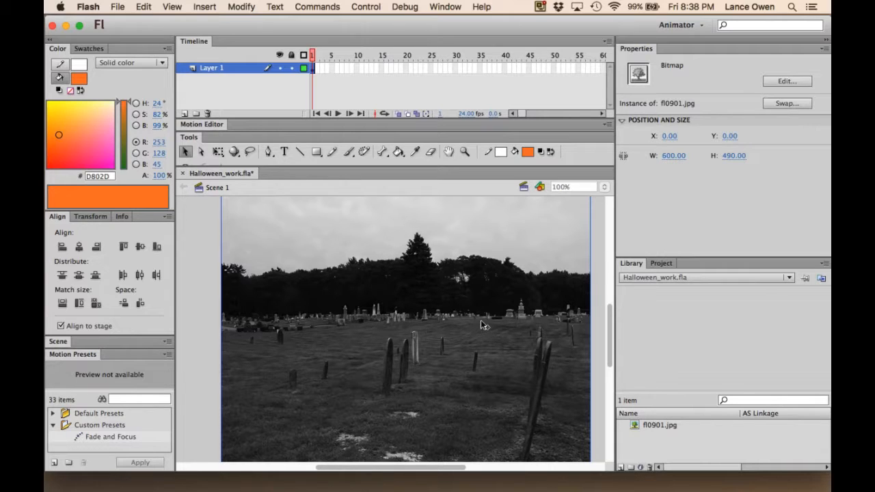
pyautogui.click(247, 7)
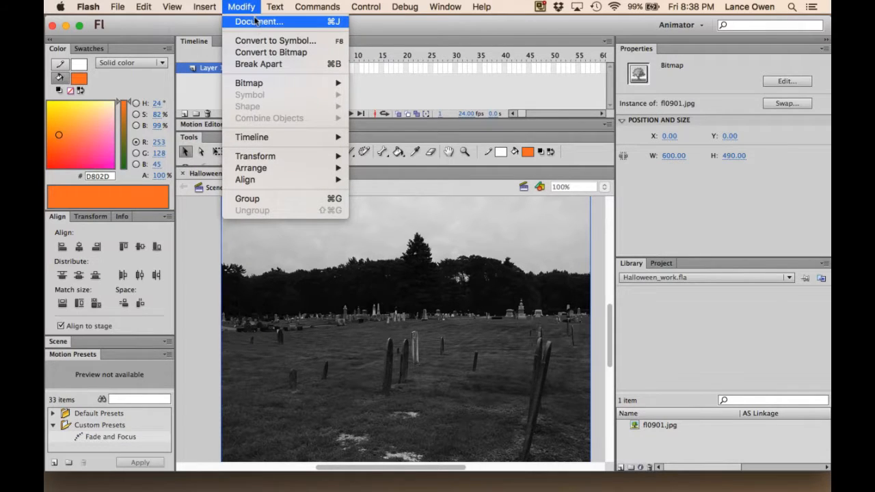
pyautogui.click(254, 22)
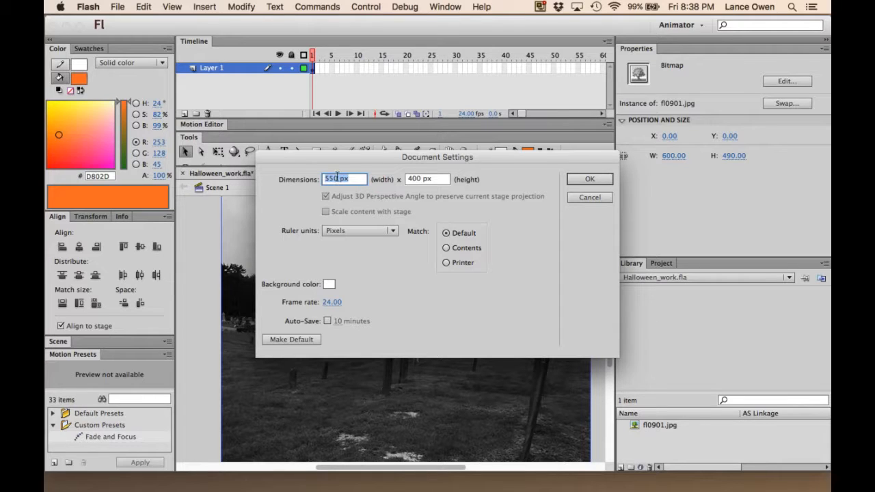
pyautogui.write('600')
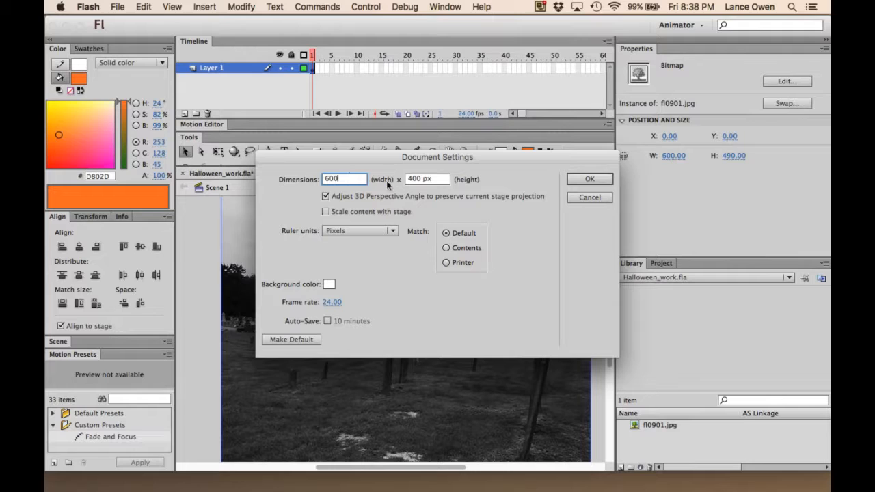
pyautogui.click(412, 176)
pyautogui.press('Delete')
pyautogui.press('Delete')
pyautogui.write('90')
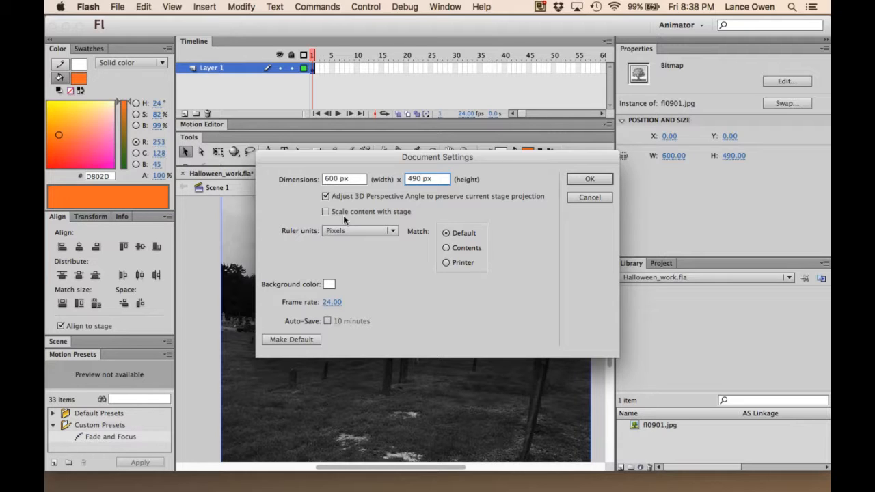
pyautogui.click(325, 196)
pyautogui.click(583, 179)
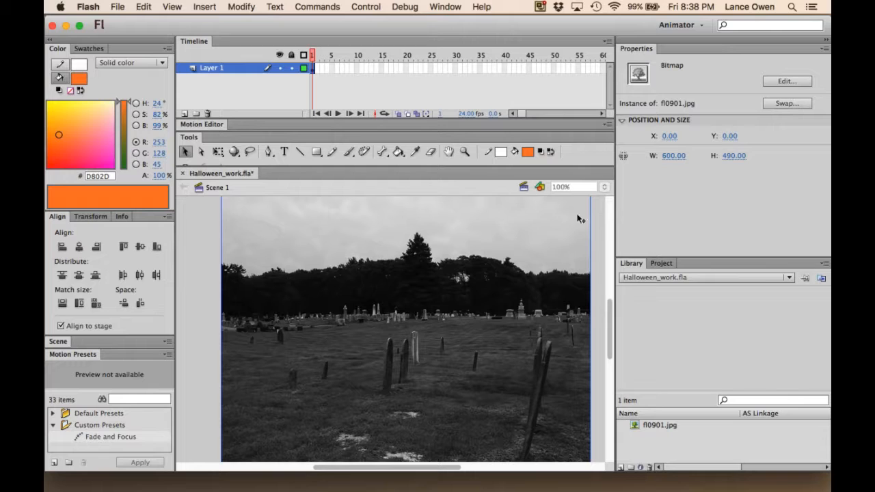
# - Move the graveyard image about 91 px to the left so it hangs off the stage
pyautogui.click(558, 181)
pyautogui.write('80')
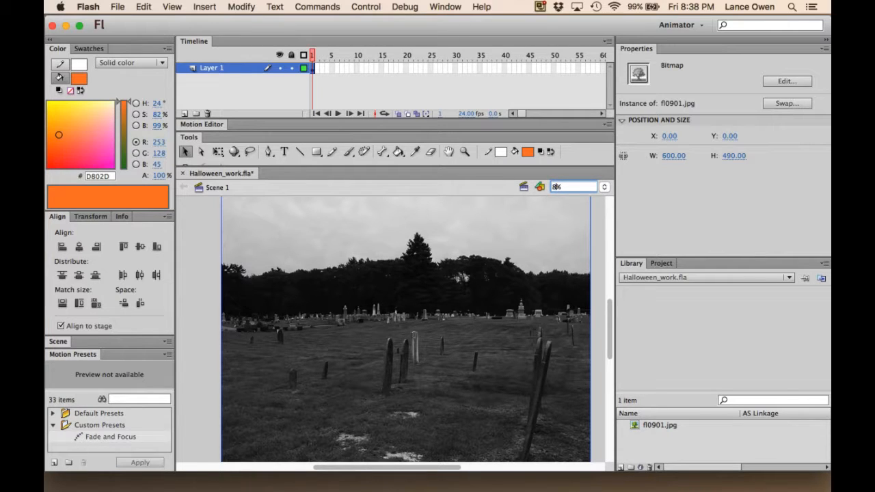
pyautogui.press('Return')
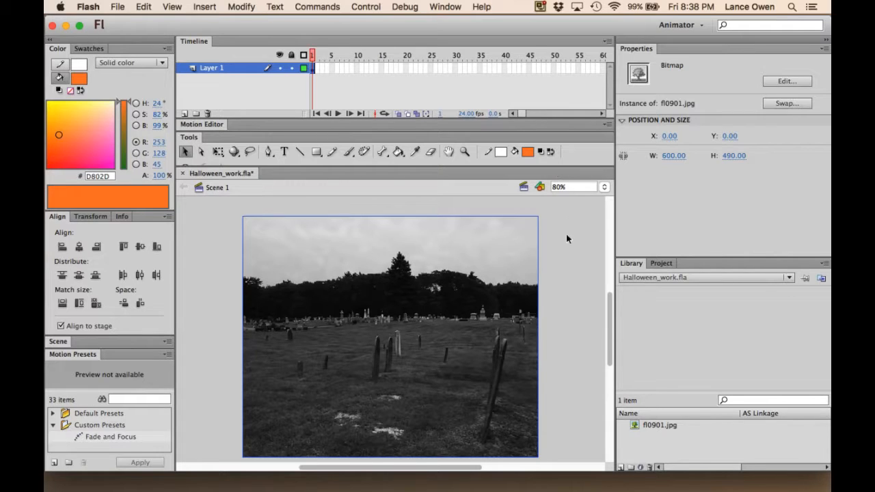
pyautogui.moveTo(482, 264); pyautogui.dragTo(436, 262)
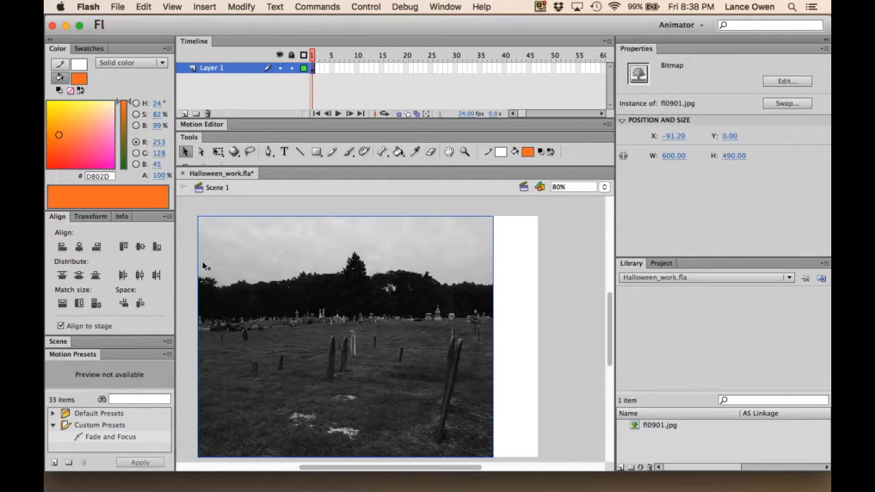
# - Align the graveyard image to the horizontal centre of the stage with Align to stage enabled, and save the document
pyautogui.click(66, 217)
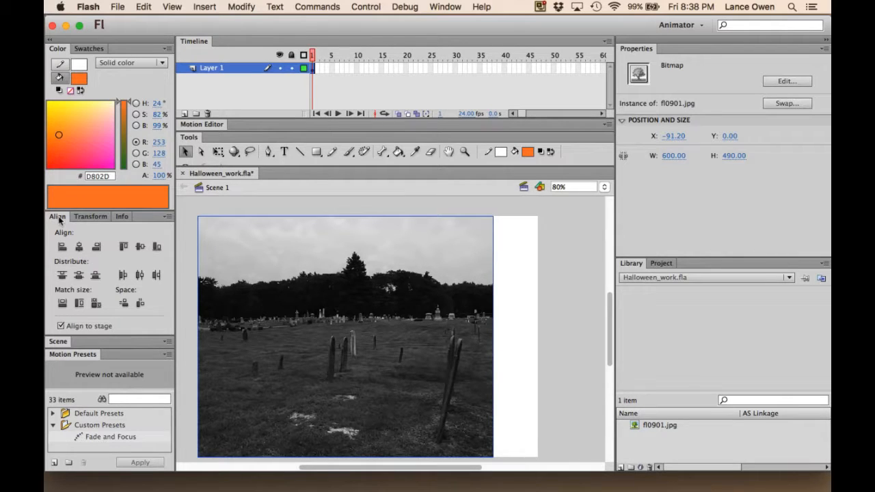
pyautogui.click(60, 325)
pyautogui.click(445, 7)
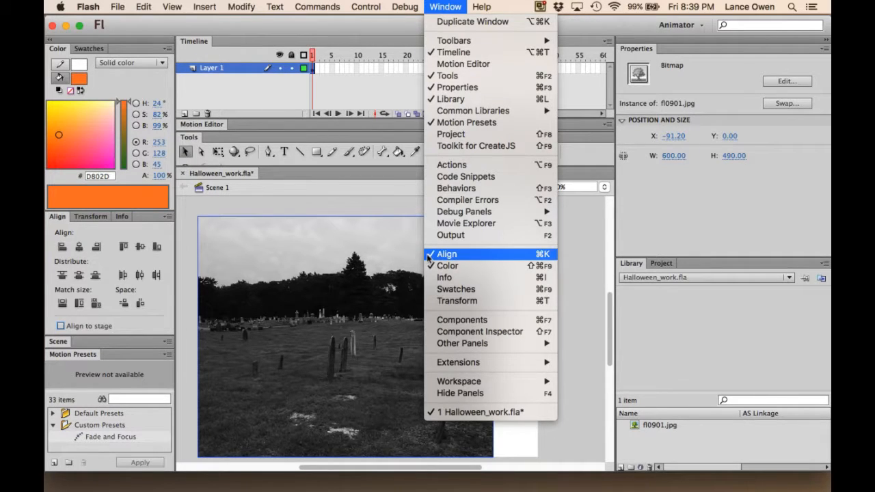
pyautogui.click(128, 315)
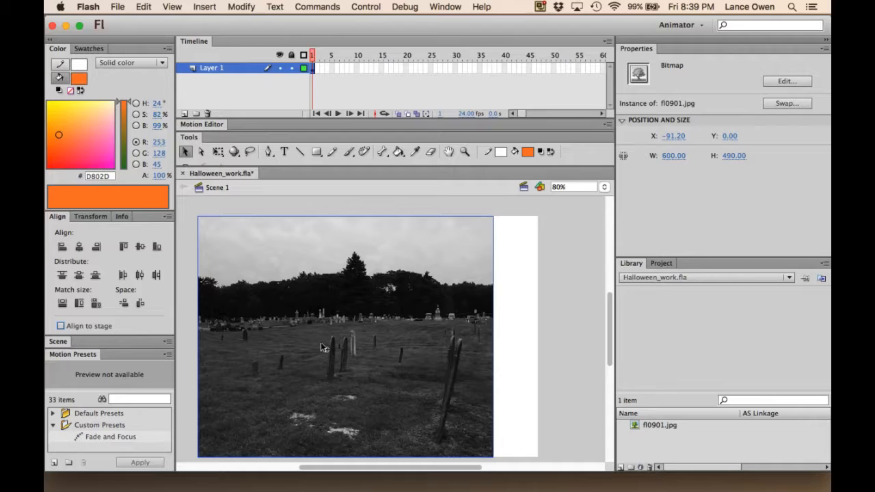
pyautogui.click(59, 326)
pyautogui.click(78, 246)
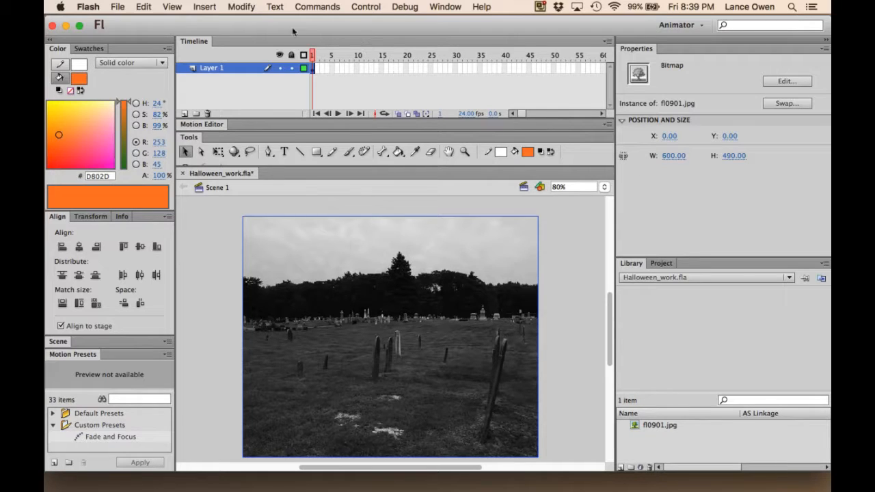
pyautogui.click(114, 7)
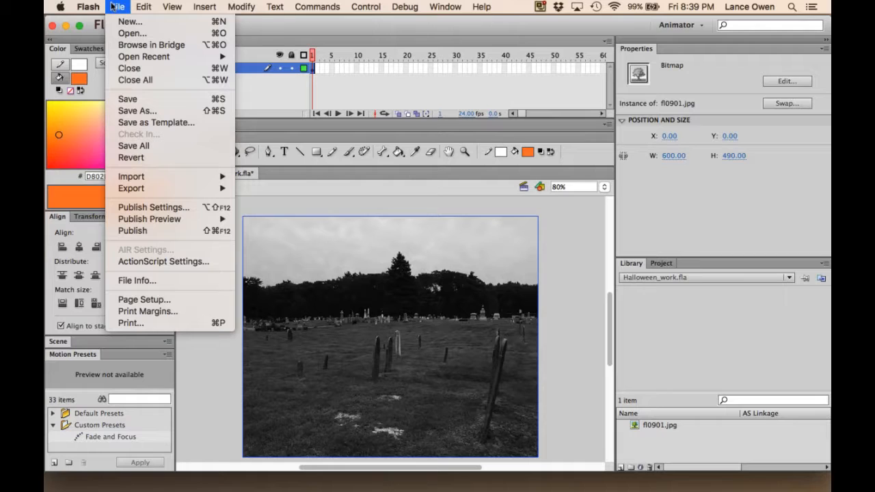
pyautogui.click(128, 100)
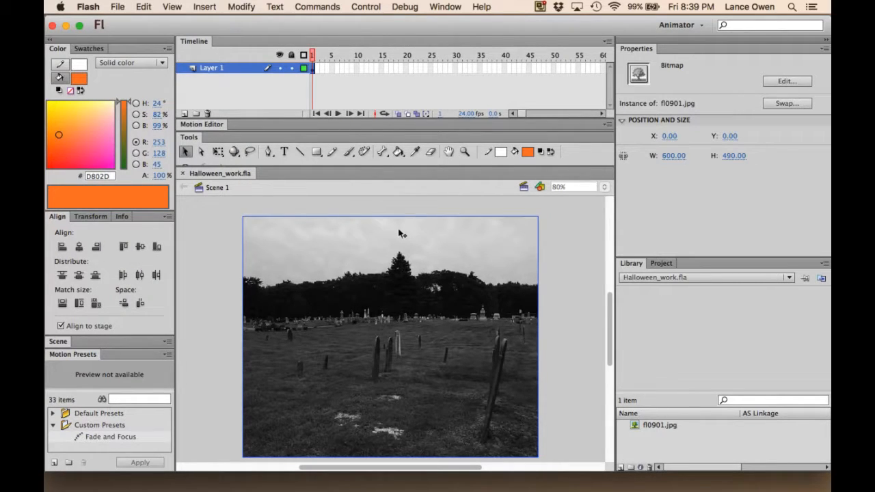
# - Rename Layer 1 to Background and lock the layer
pyautogui.doubleClick(209, 69)
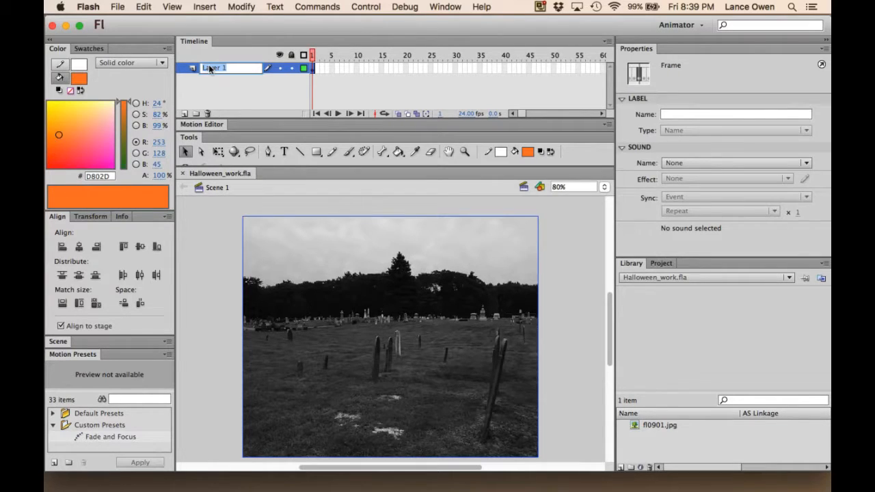
pyautogui.write('Background')
pyautogui.click(244, 88)
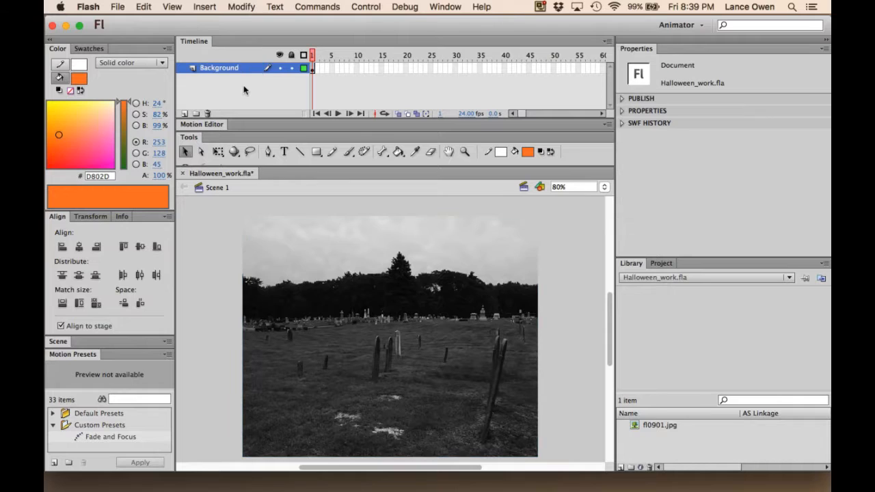
pyautogui.click(289, 68)
# - Add a new layer named Text above the Background layer and select its first frame
pyautogui.click(184, 114)
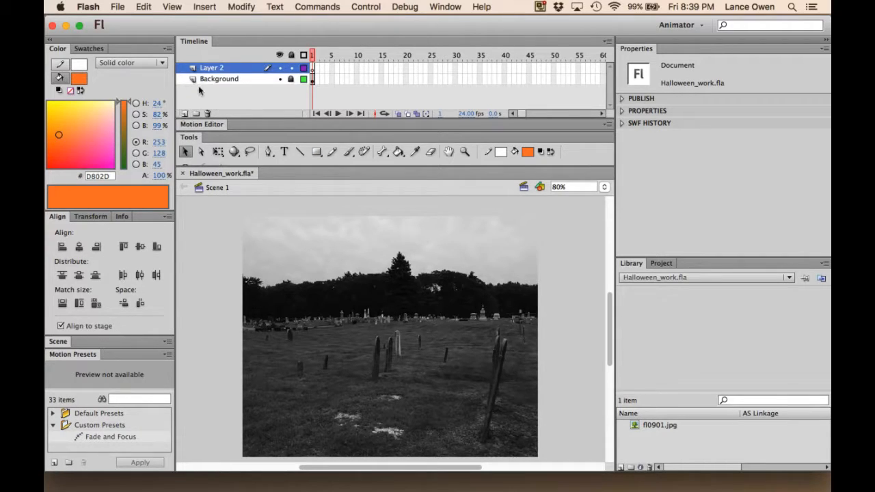
pyautogui.doubleClick(206, 67)
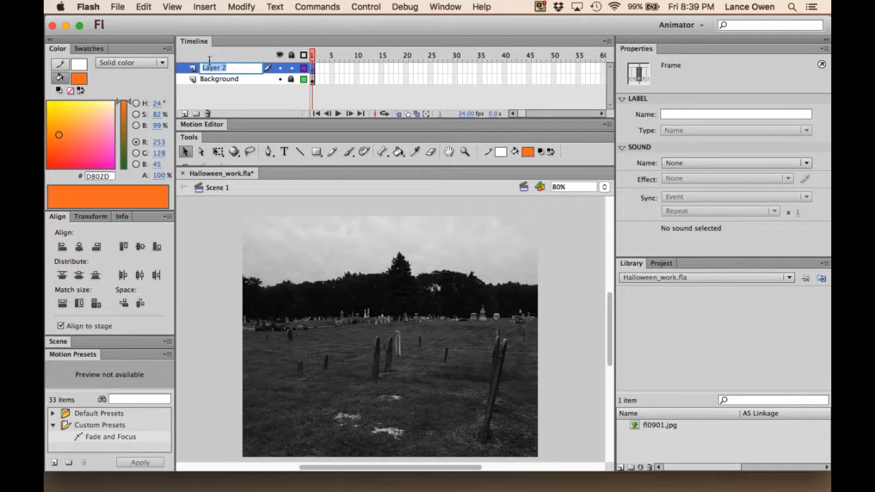
pyautogui.write('Text')
pyautogui.click(239, 98)
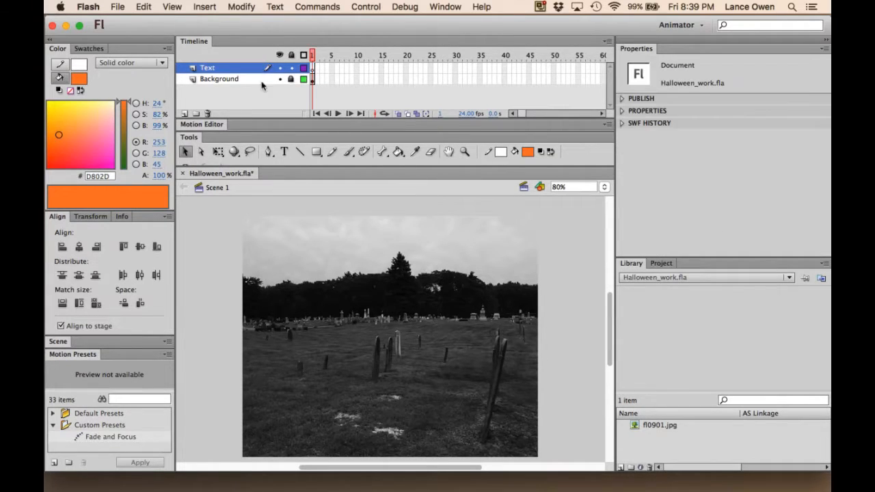
pyautogui.click(312, 68)
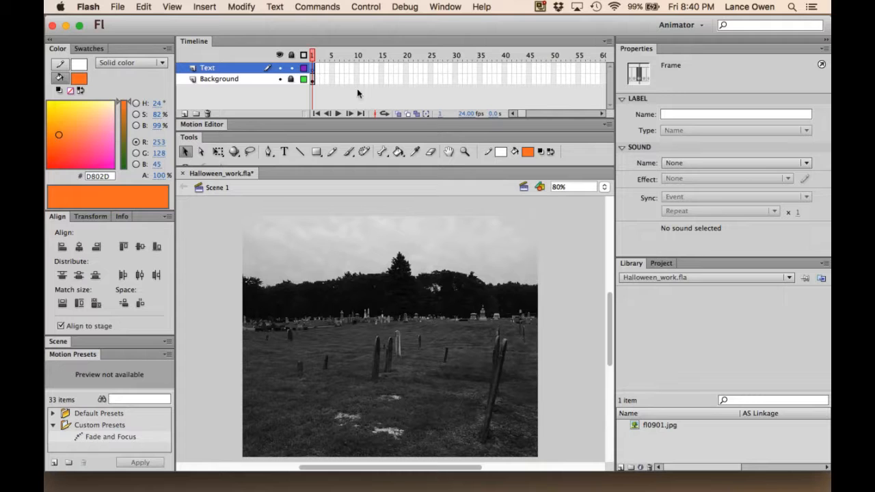
# - Open fl0901_library.fla from the fl09lessons folder inside Flash Lessons on the Desktop as an external library
pyautogui.click(115, 7)
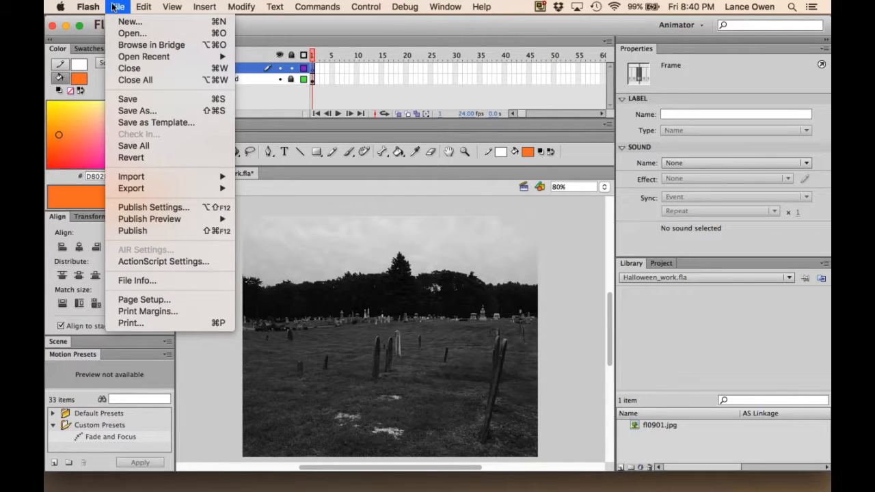
pyautogui.moveTo(167, 173)
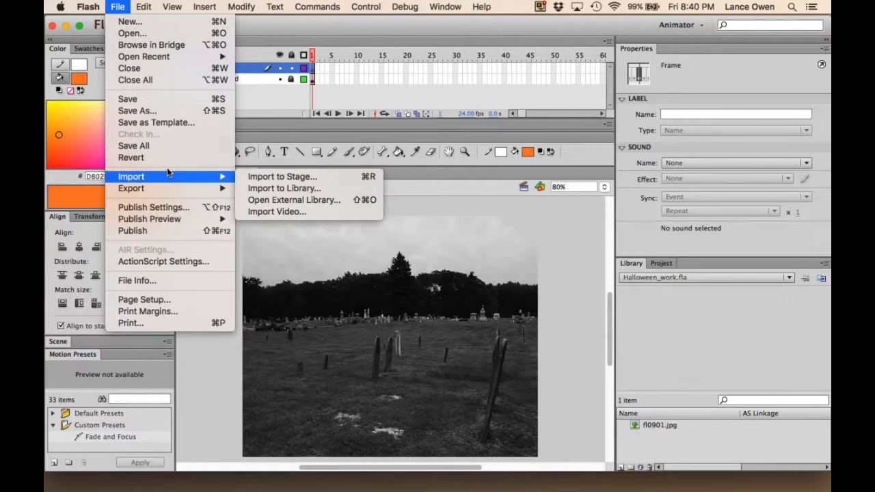
pyautogui.click(296, 200)
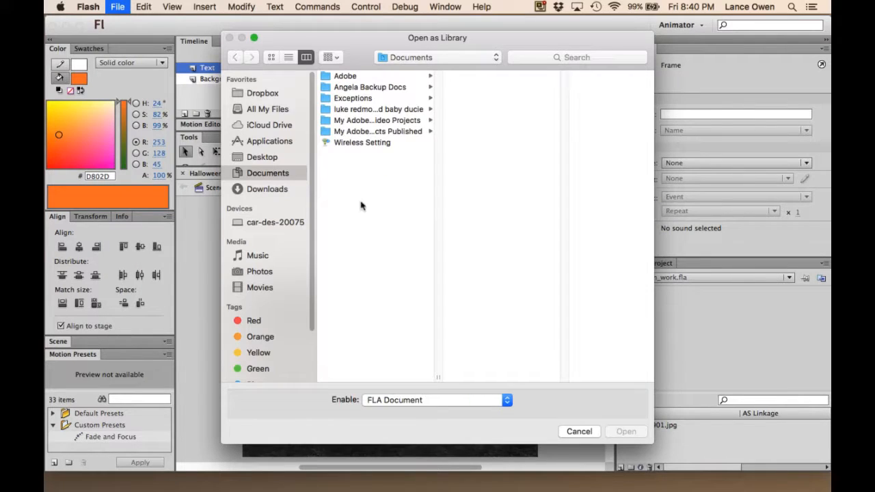
pyautogui.click(262, 157)
pyautogui.click(355, 86)
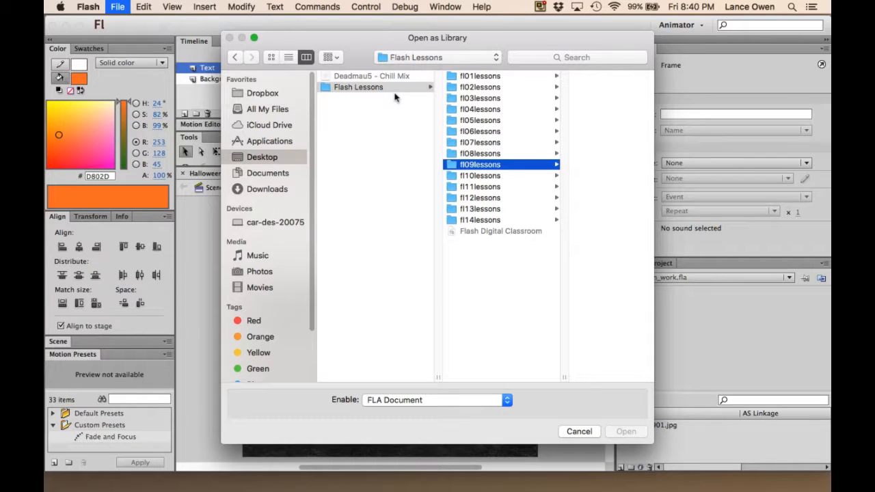
pyautogui.click(476, 165)
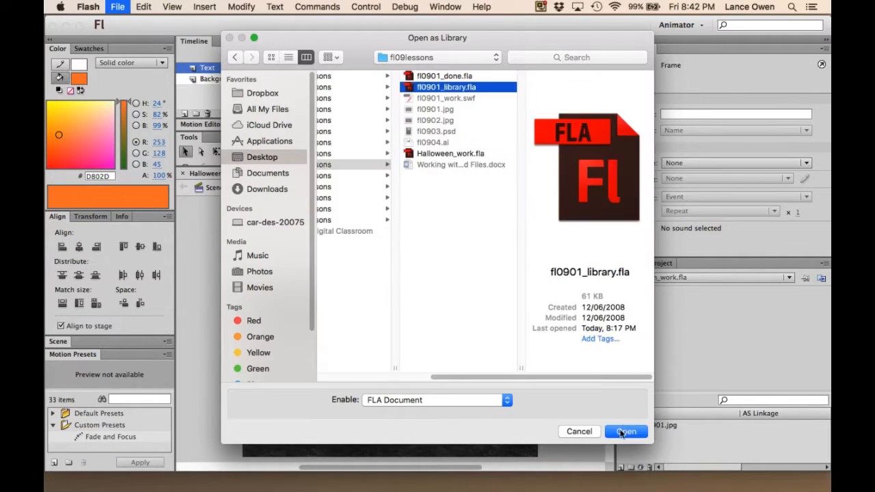
pyautogui.click(624, 431)
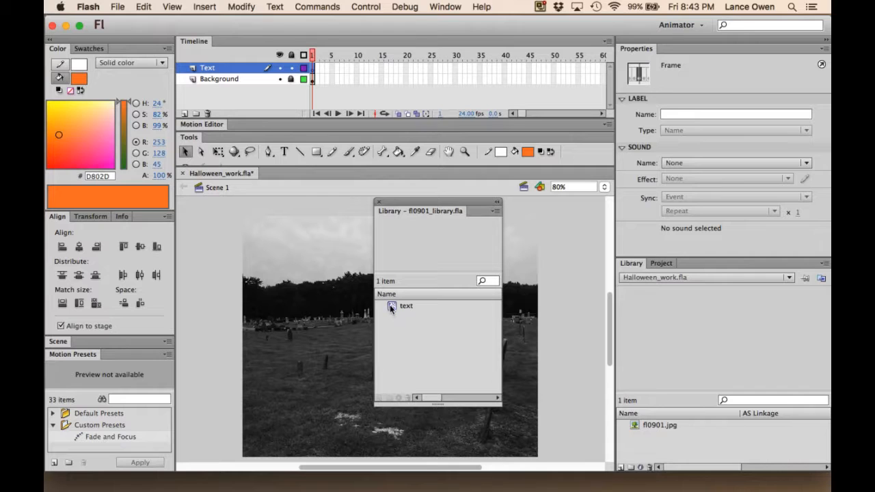
# - Place the text symbol from the external library on the stage at X 185 and Y 265, closing that library
pyautogui.moveTo(390, 305); pyautogui.dragTo(290, 308)
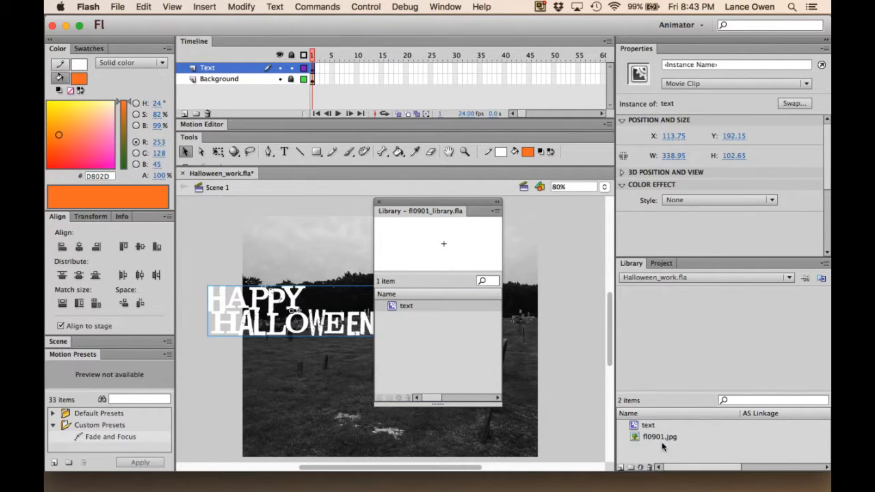
pyautogui.click(376, 203)
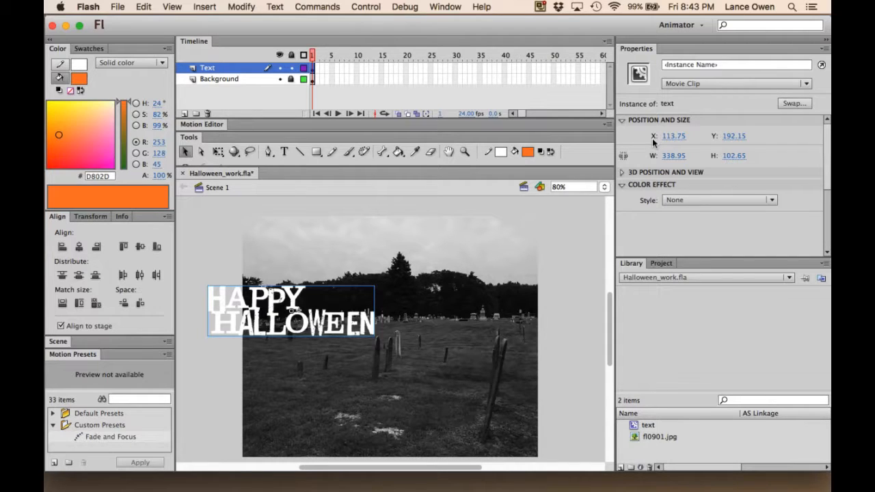
pyautogui.moveTo(668, 139); pyautogui.dragTo(716, 136)
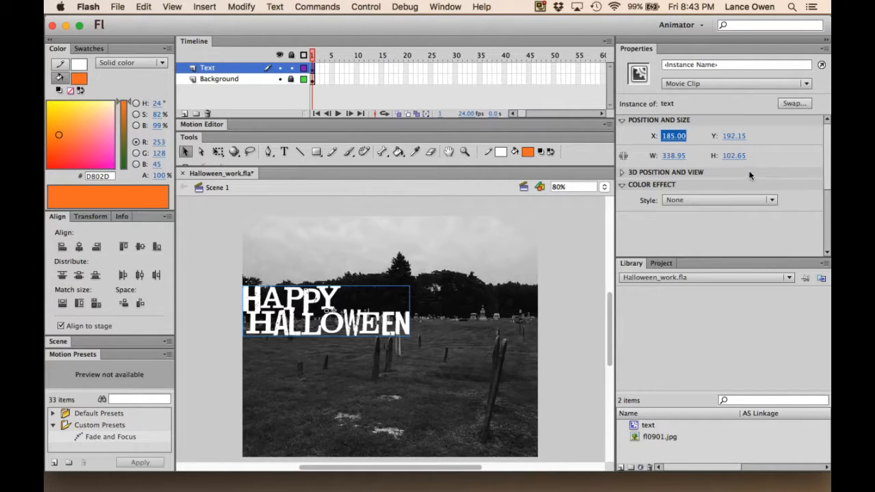
pyautogui.moveTo(728, 136); pyautogui.dragTo(775, 138)
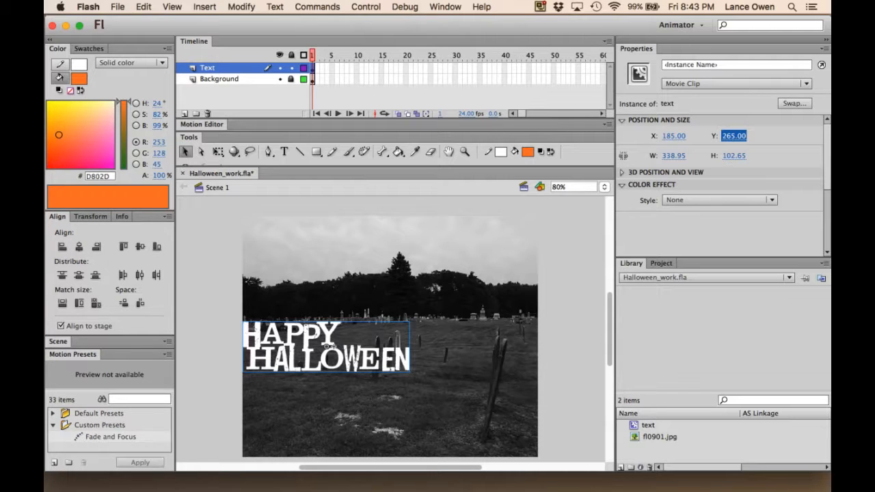
# - Create a motion tween on the Happy Halloween text and extend its span to frame 120
pyautogui.rightClick(372, 351)
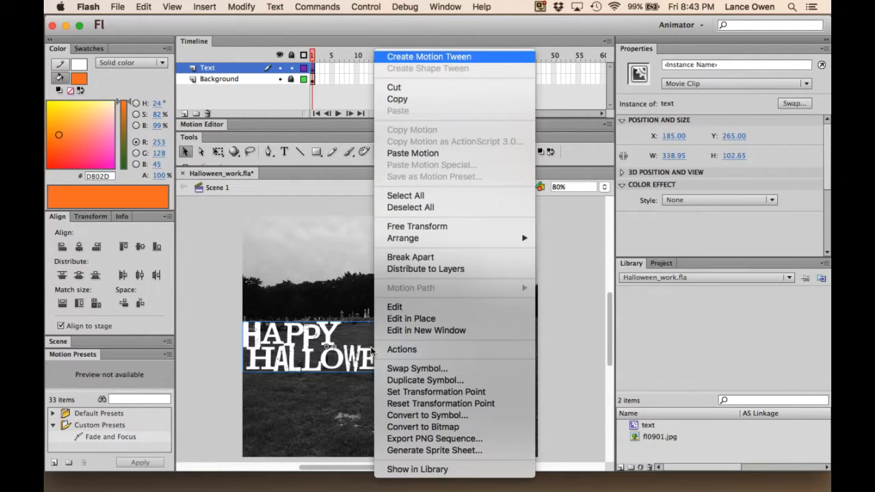
pyautogui.click(413, 57)
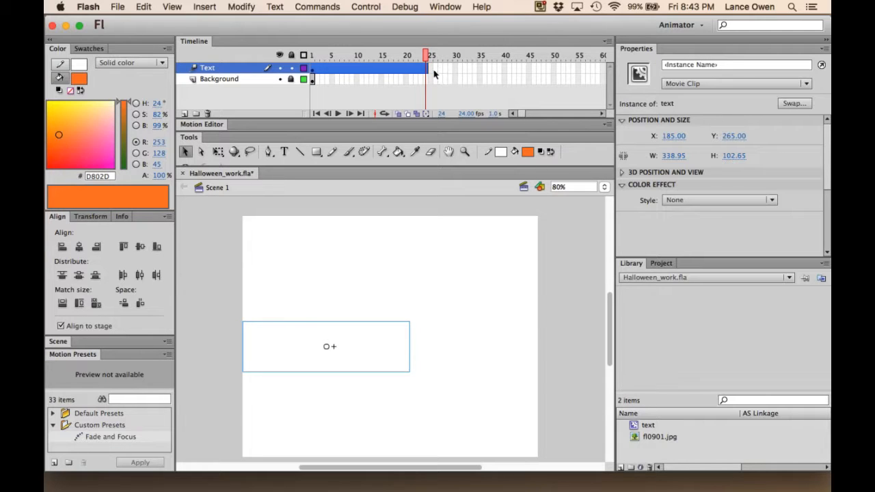
pyautogui.moveTo(423, 66); pyautogui.dragTo(554, 70)
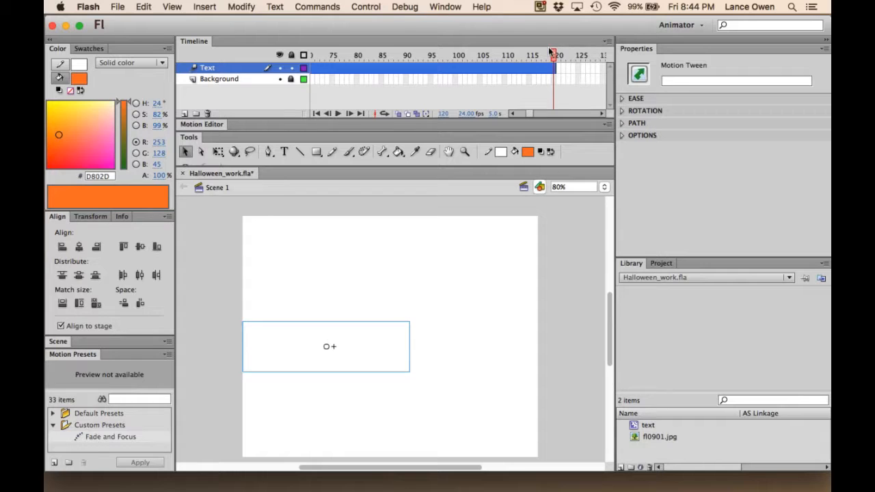
# - Insert a frame at frame 120 of the Background layer to extend the graveyard image to that point
pyautogui.click(554, 79)
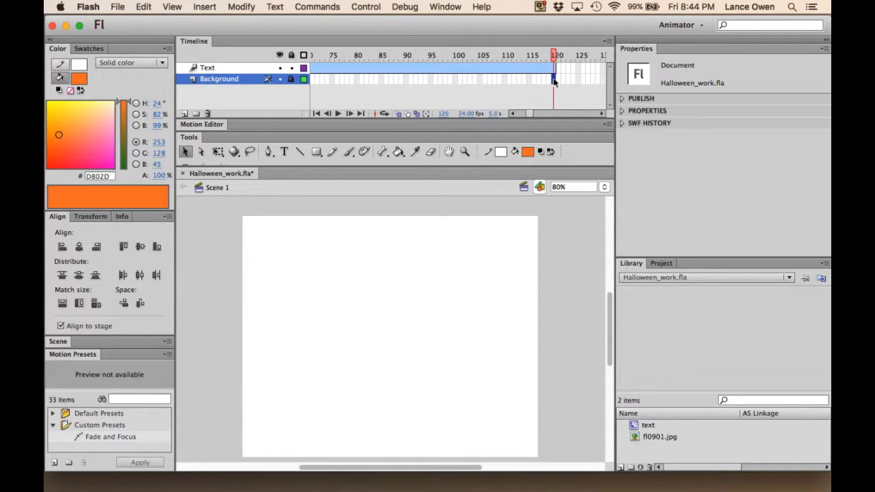
pyautogui.rightClick(555, 80)
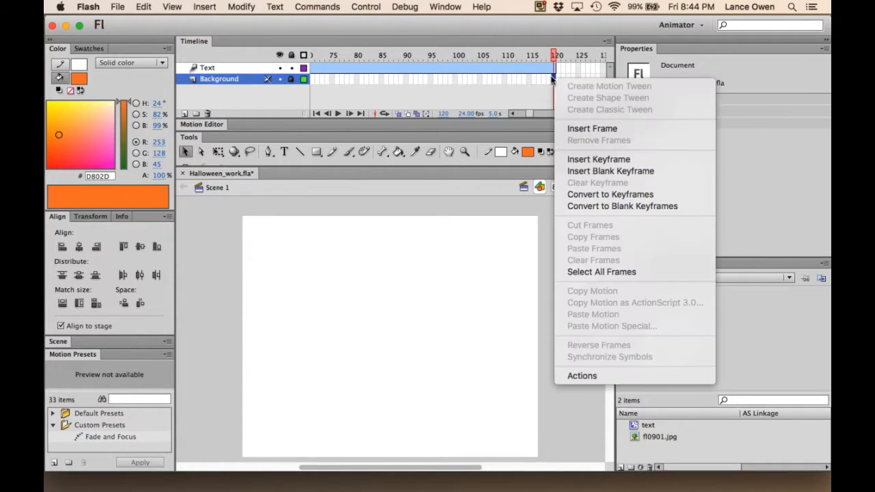
pyautogui.click(580, 128)
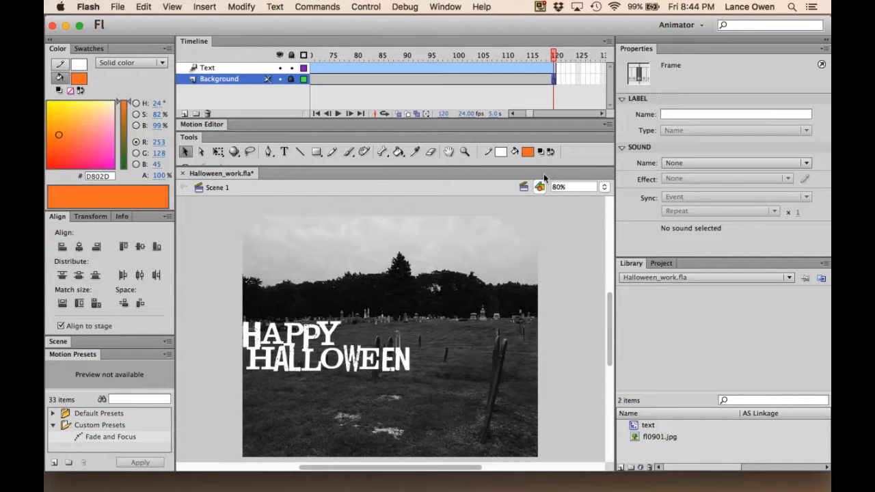
# - Set the height of the Happy Halloween text to 800 at frame 1
pyautogui.click(316, 114)
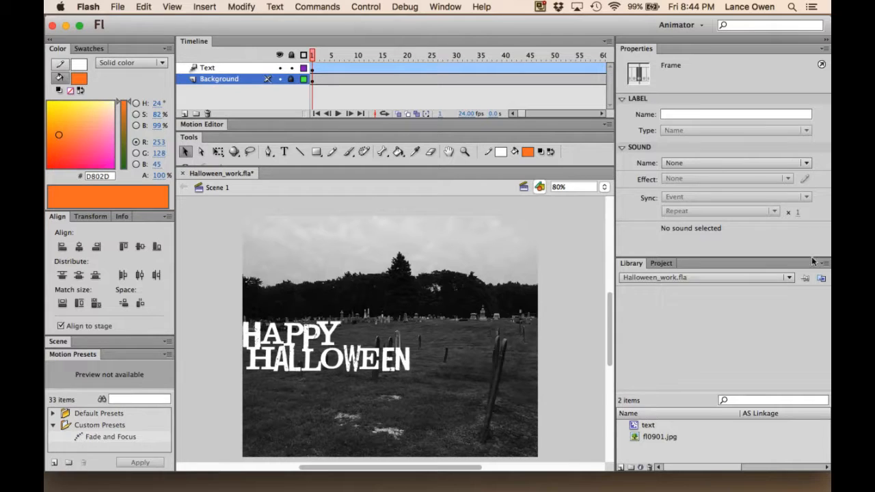
pyautogui.click(290, 348)
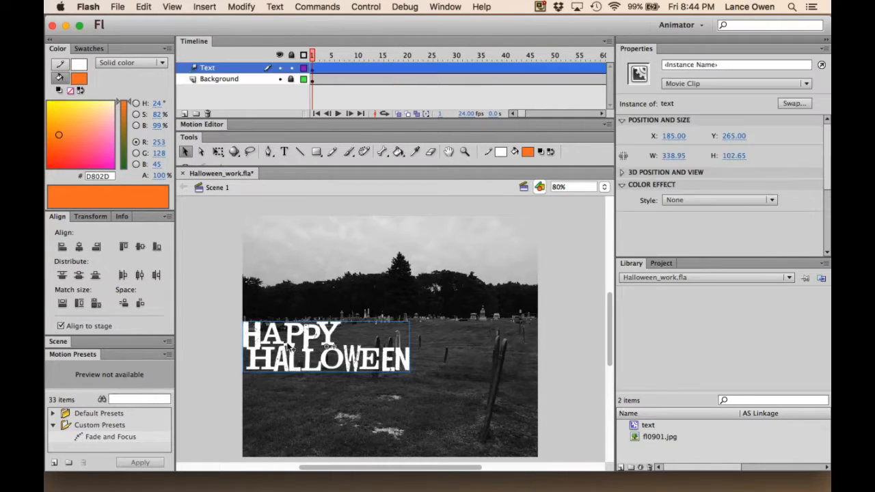
pyautogui.click(729, 155)
pyautogui.moveTo(742, 147); pyautogui.dragTo(715, 152)
pyautogui.write('800')
pyautogui.press('Return')
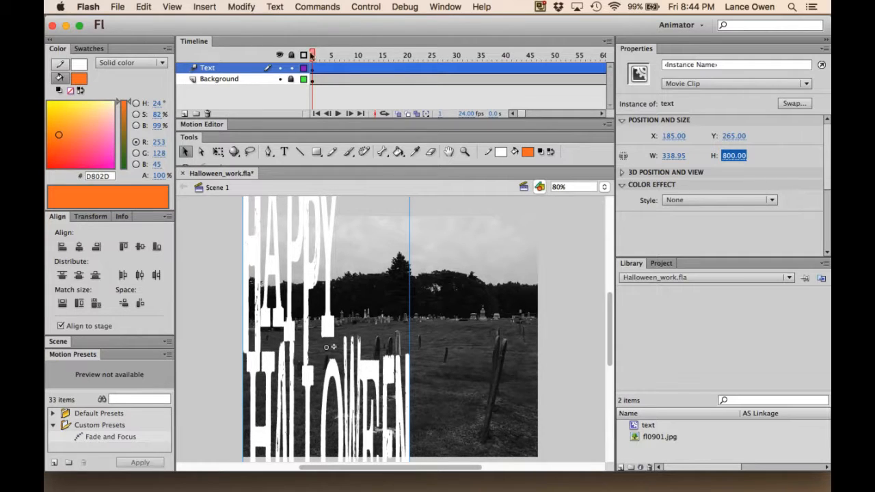
# - Set the height of the Happy Halloween text to 20 at frame 15 of the Text layer
pyautogui.click(347, 54)
pyautogui.moveTo(348, 53); pyautogui.dragTo(385, 54)
pyautogui.click(383, 68)
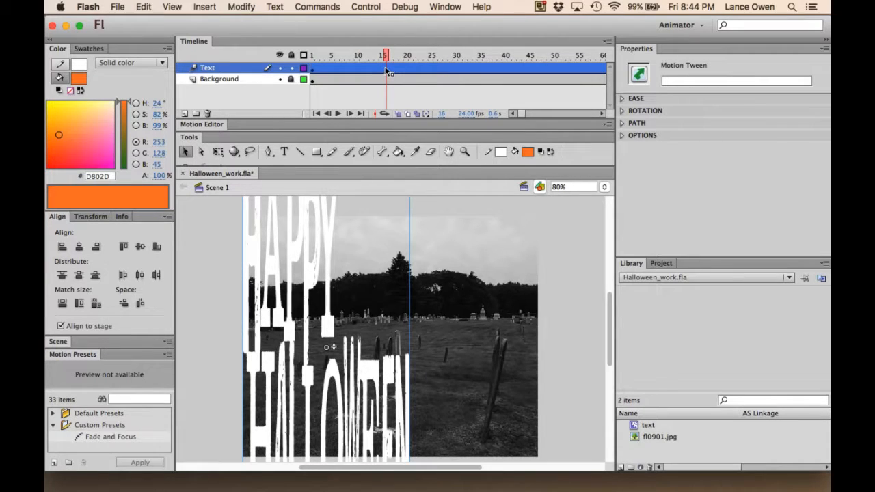
pyautogui.click(381, 54)
pyautogui.click(382, 68)
pyautogui.click(386, 85)
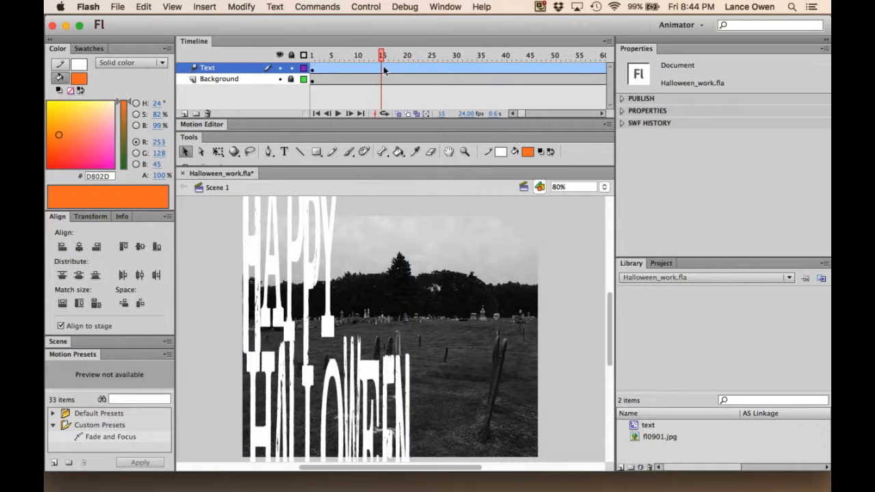
pyautogui.click(380, 67)
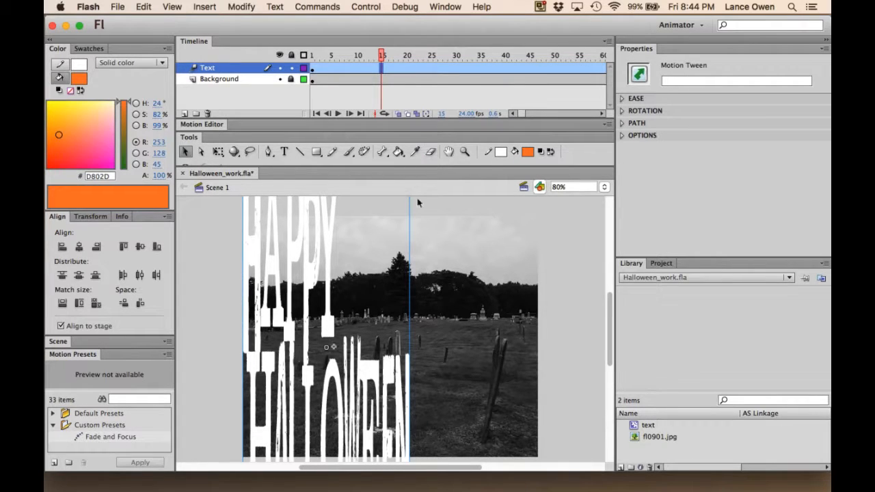
pyautogui.click(330, 237)
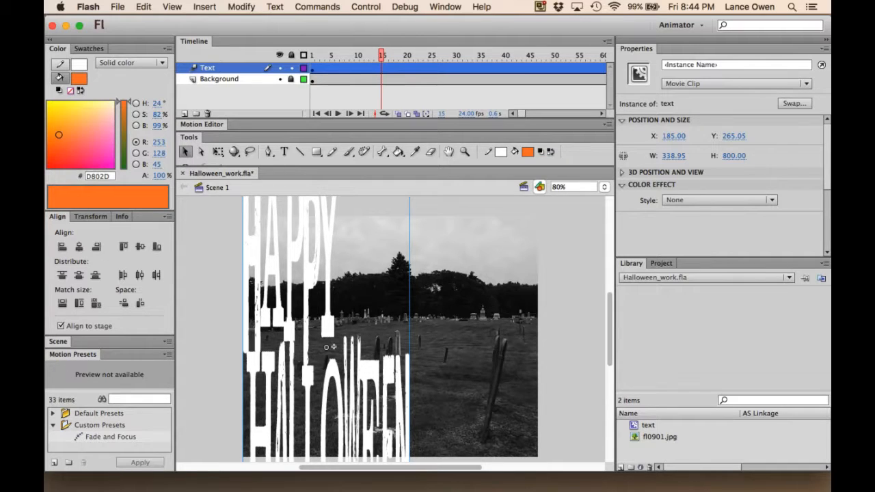
pyautogui.click(731, 155)
pyautogui.write('20')
pyautogui.press('Return')
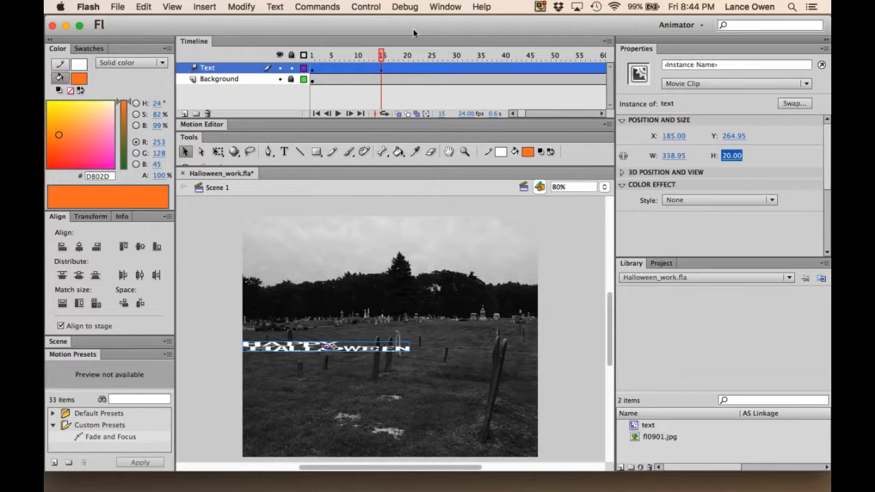
# - Set the height of the Happy Halloween text to 102.65 at frame 19 of the Text layer and save the document
pyautogui.moveTo(381, 51); pyautogui.dragTo(401, 51)
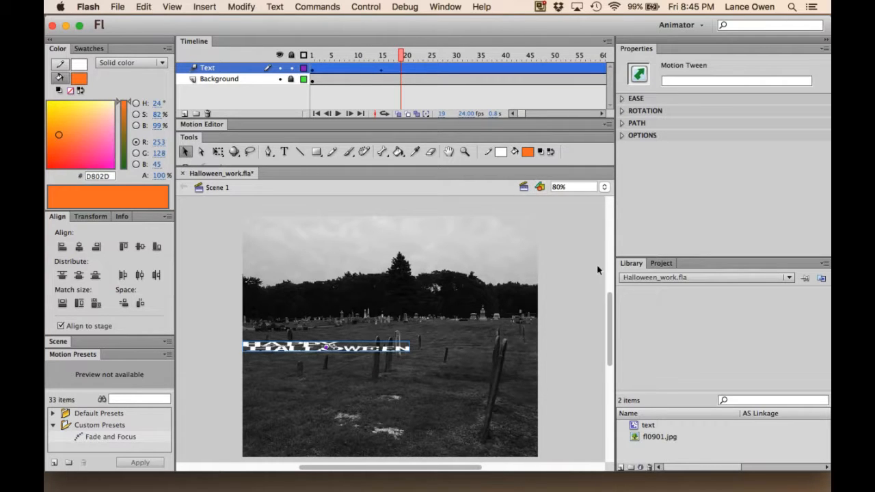
pyautogui.click(401, 69)
pyautogui.click(401, 69)
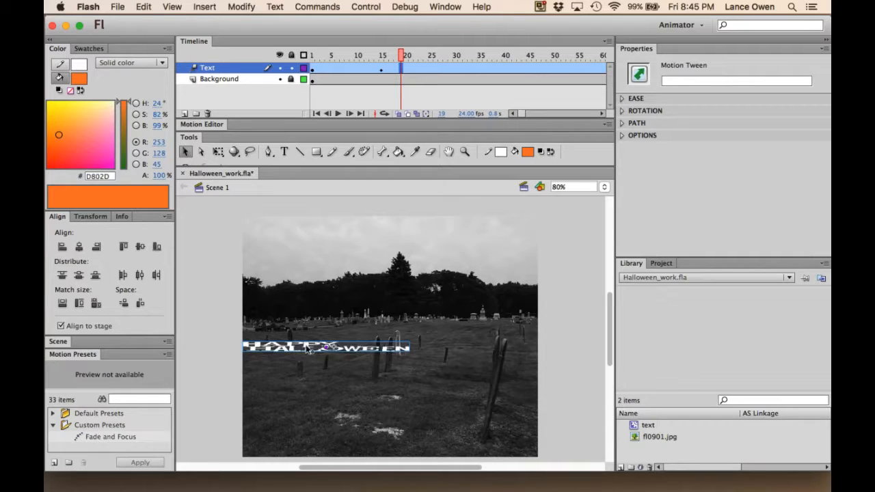
pyautogui.click(308, 349)
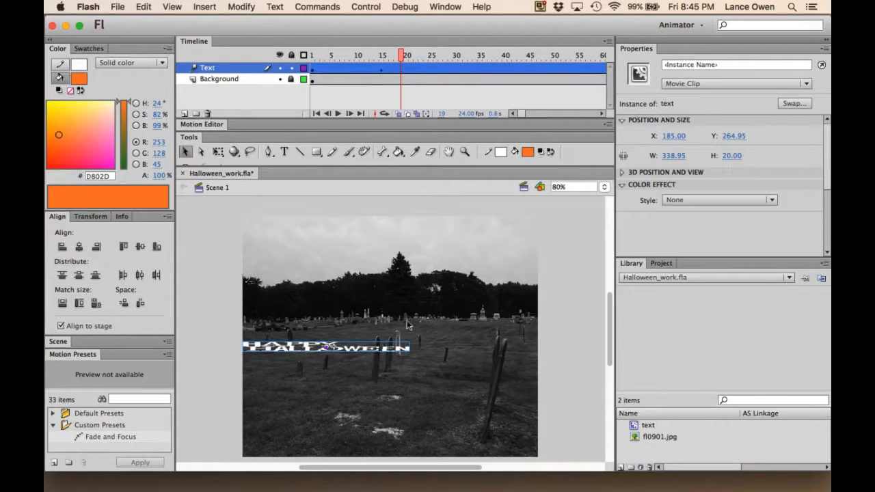
pyautogui.click(728, 155)
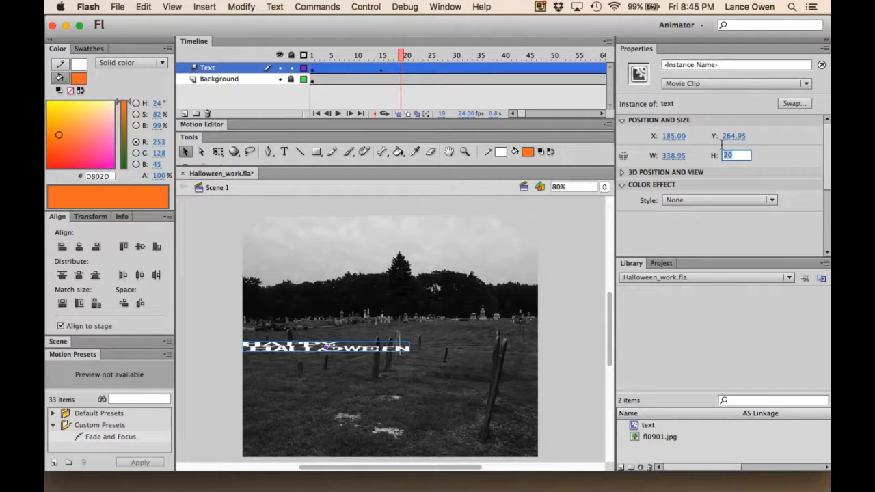
pyautogui.write('102.65')
pyautogui.press('Return')
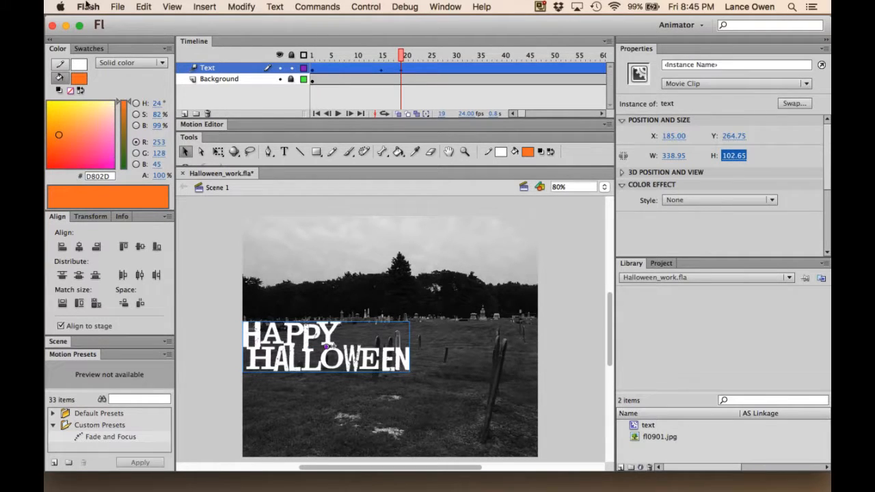
pyautogui.click(117, 8)
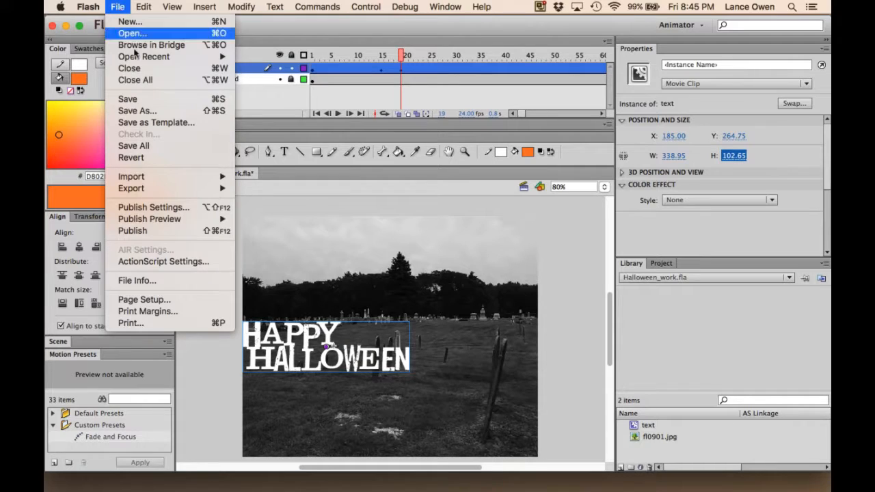
pyautogui.click(127, 100)
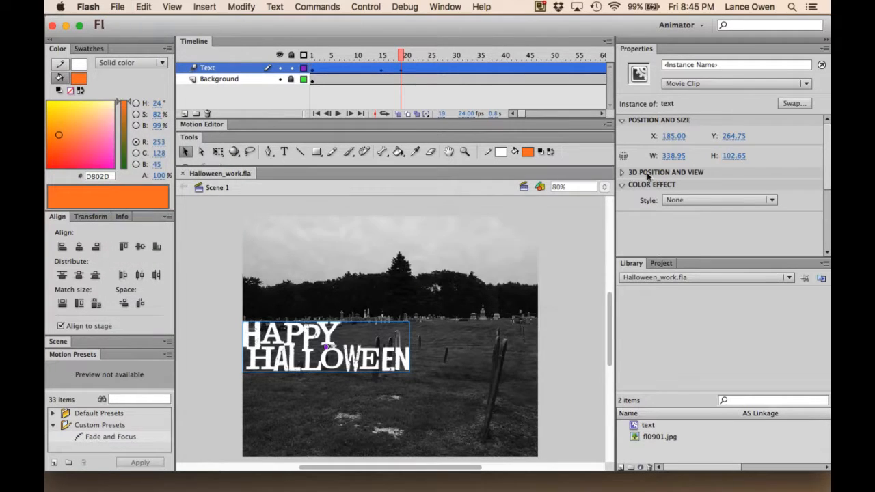
# - Play the animation from frame 1 twice to check how the text stretches and settles
pyautogui.moveTo(403, 56); pyautogui.dragTo(302, 58)
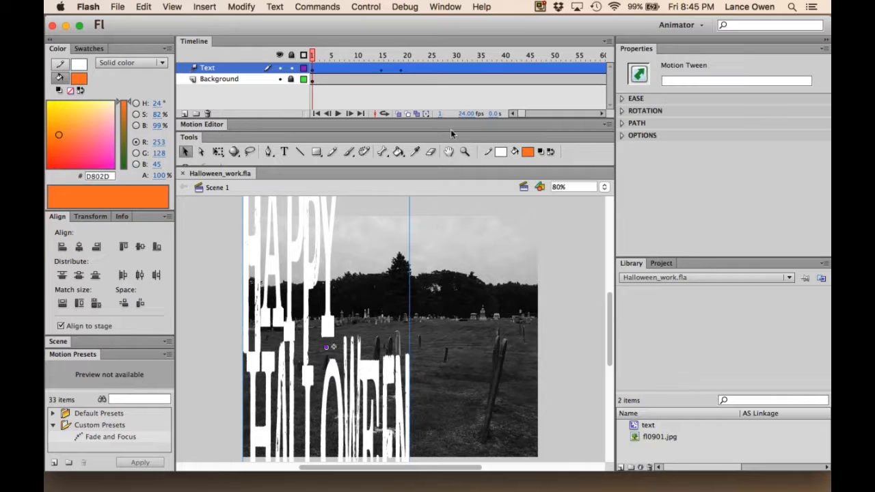
pyautogui.click(337, 113)
pyautogui.click(335, 114)
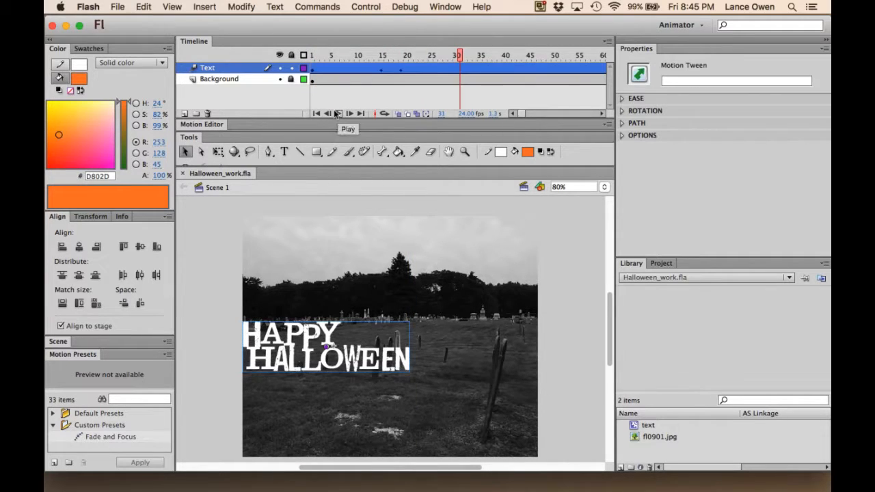
pyautogui.moveTo(457, 54); pyautogui.dragTo(307, 57)
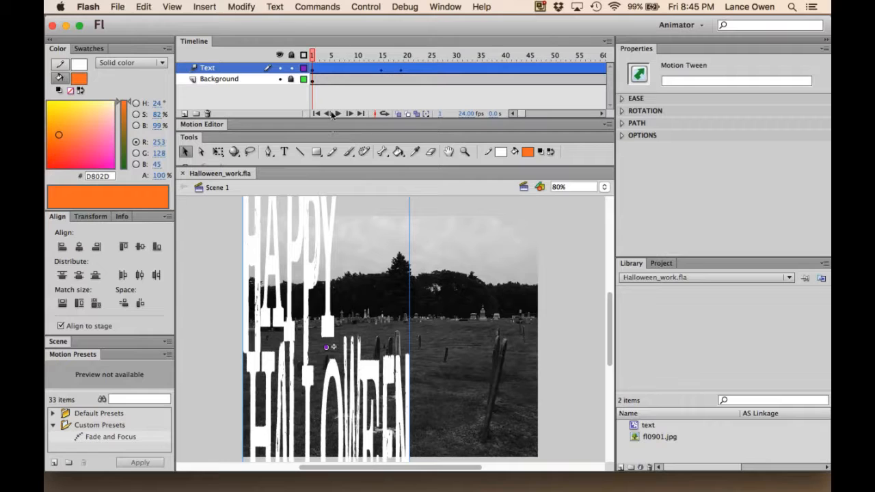
pyautogui.click(336, 114)
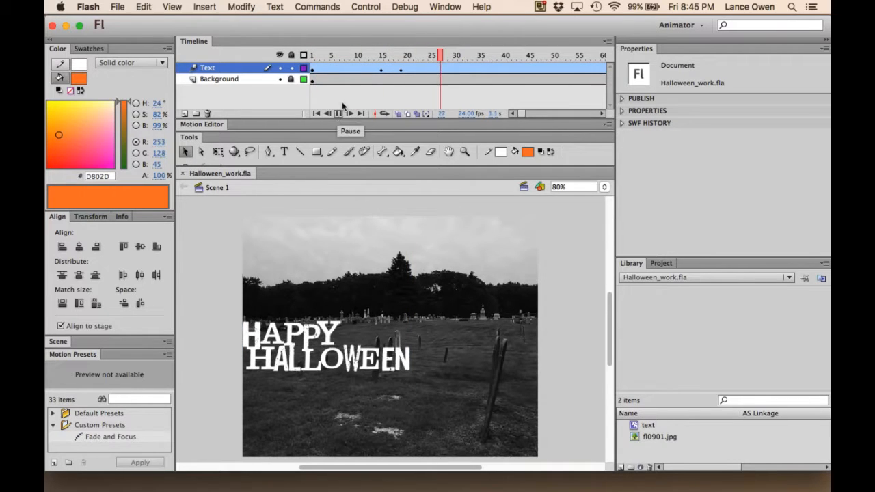